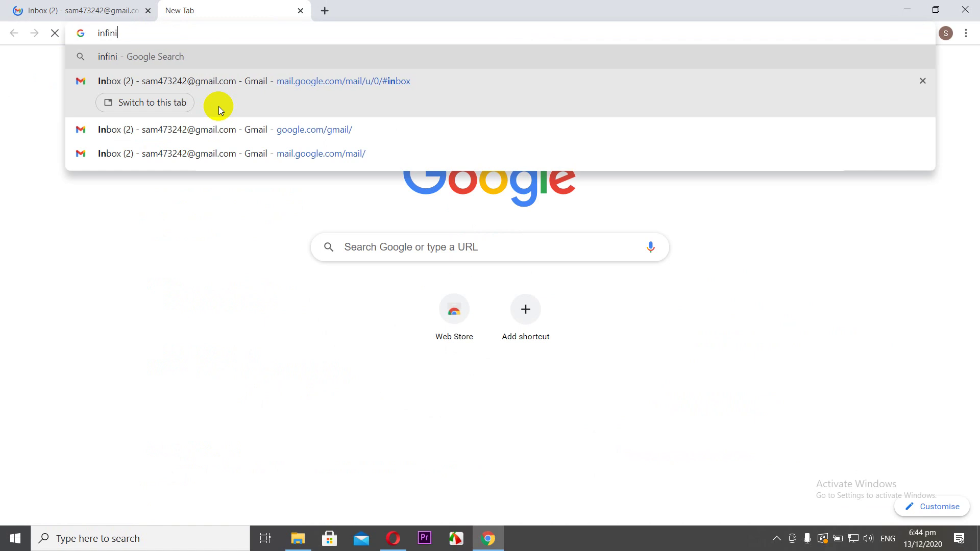
- Search Google for 'infinityfree' and open the infinityfree.net homepage from the results
key(Return)
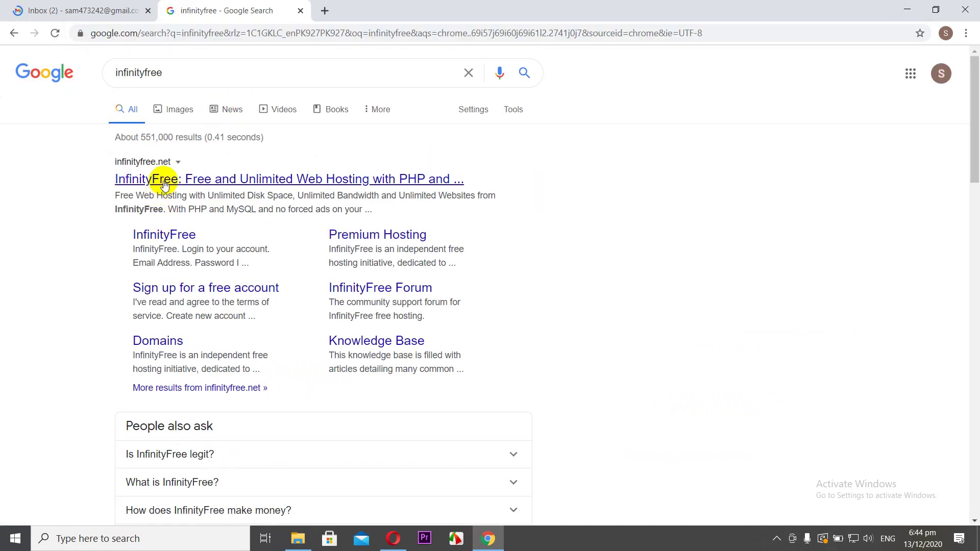
click(163, 181)
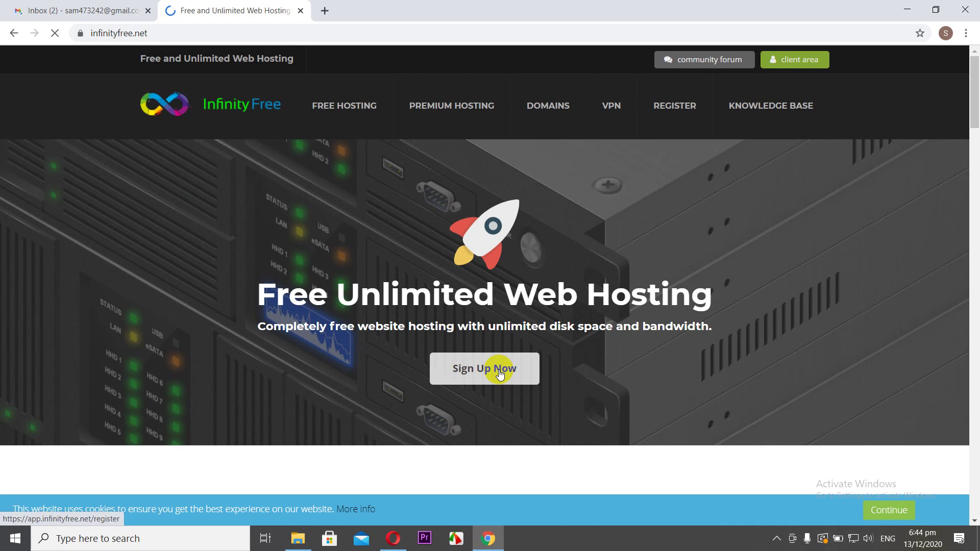
- Fill the sign-up form with an e-mail and confirmed password, accept terms, pass reCAPTCHA, and create the account
click(500, 375)
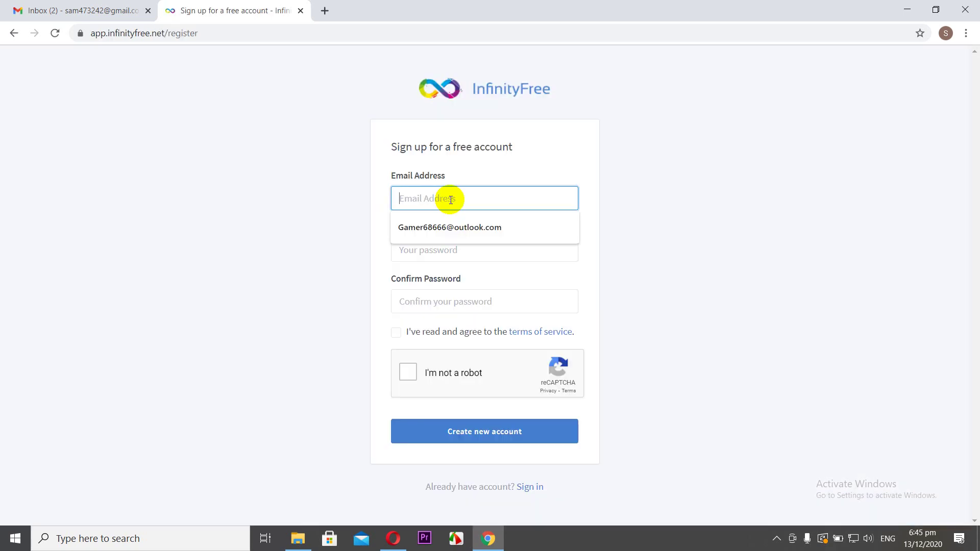
key(ctrl+v)
click(441, 251)
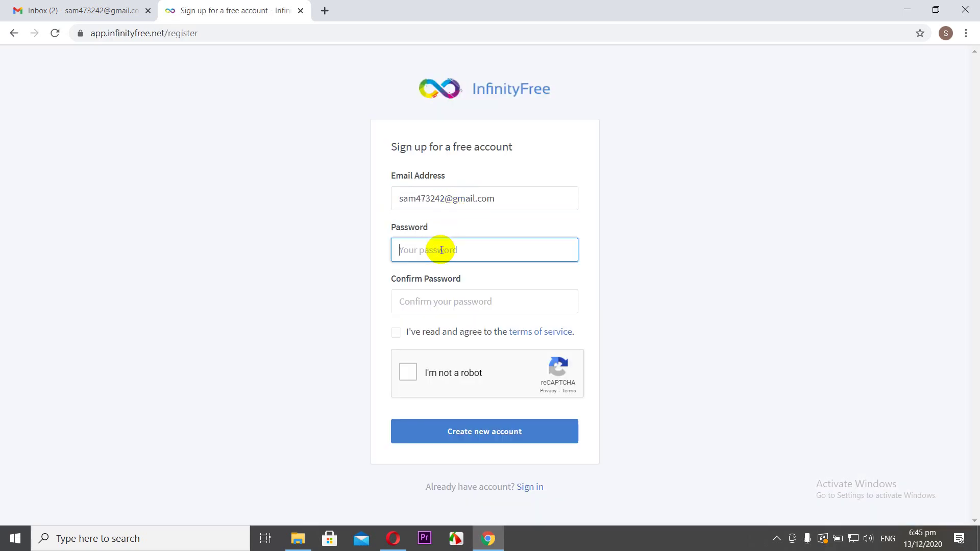
text(•••••••••••)
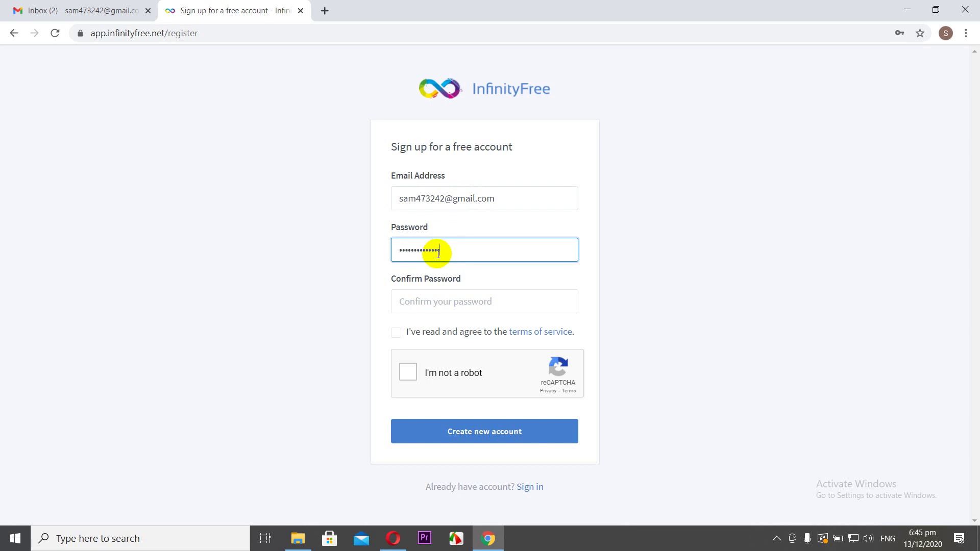
click(427, 300)
text(•)
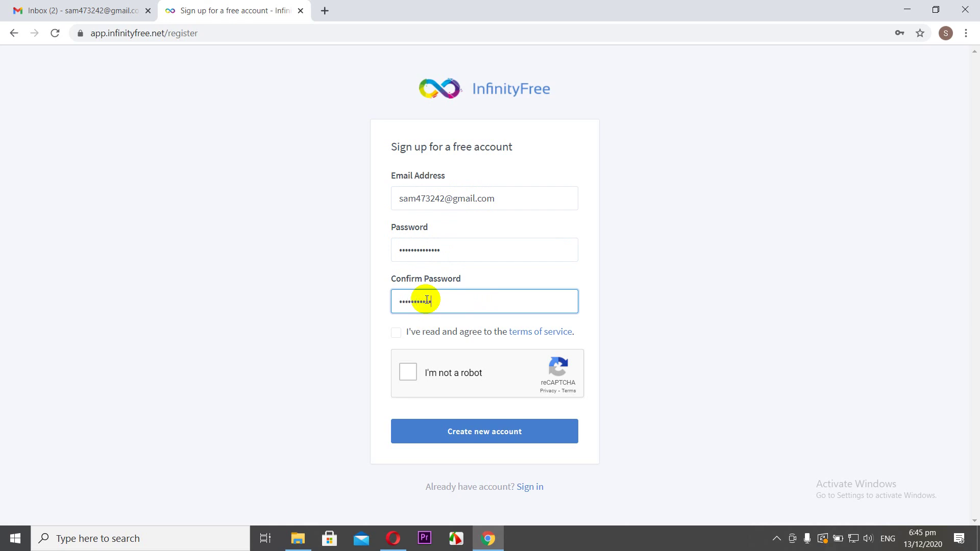
click(395, 333)
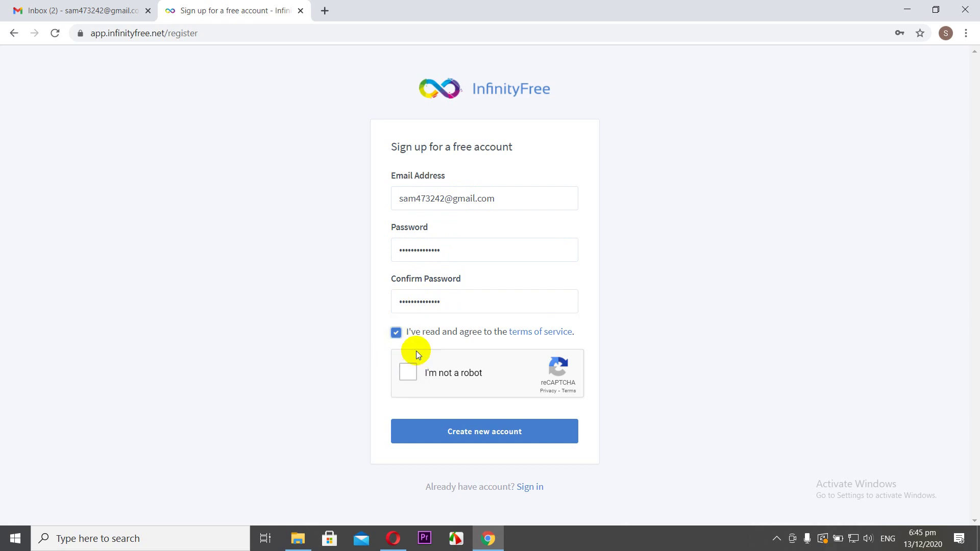
click(411, 370)
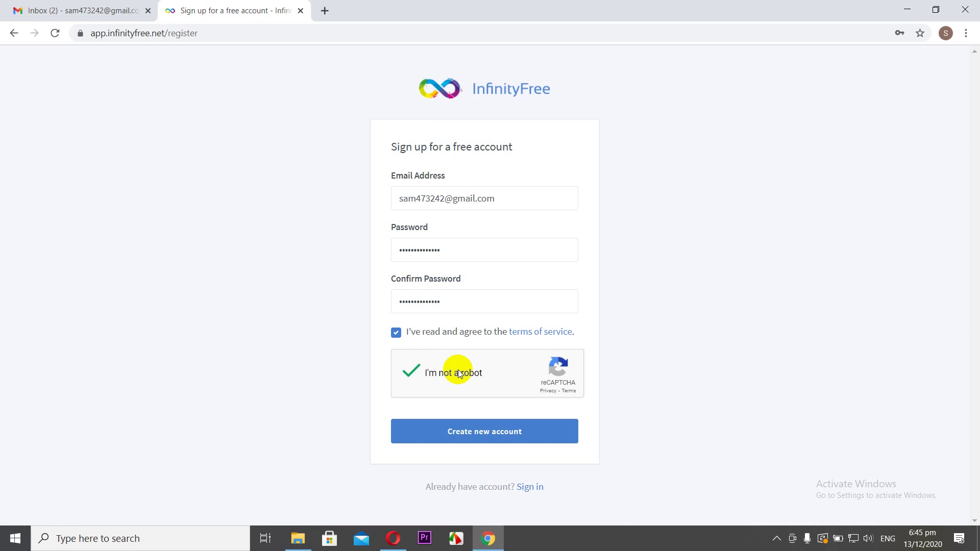
click(468, 433)
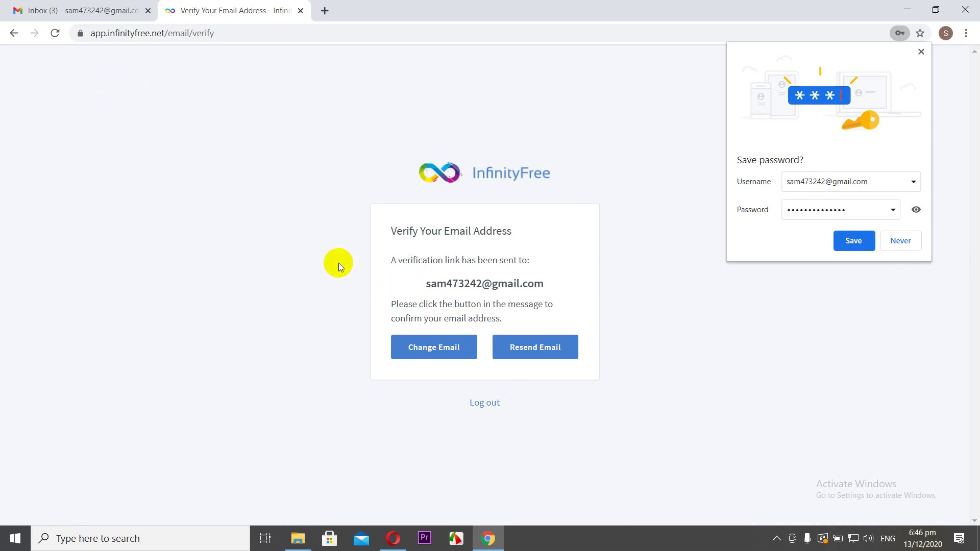
- Open InfinityFree's 'Verify Email Address' message in Gmail and confirm the address from it
click(62, 11)
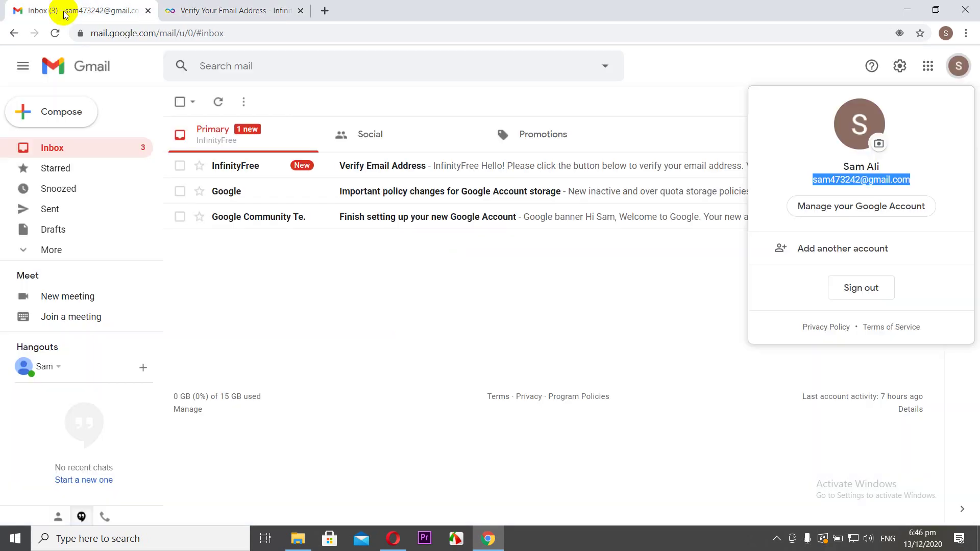
click(249, 168)
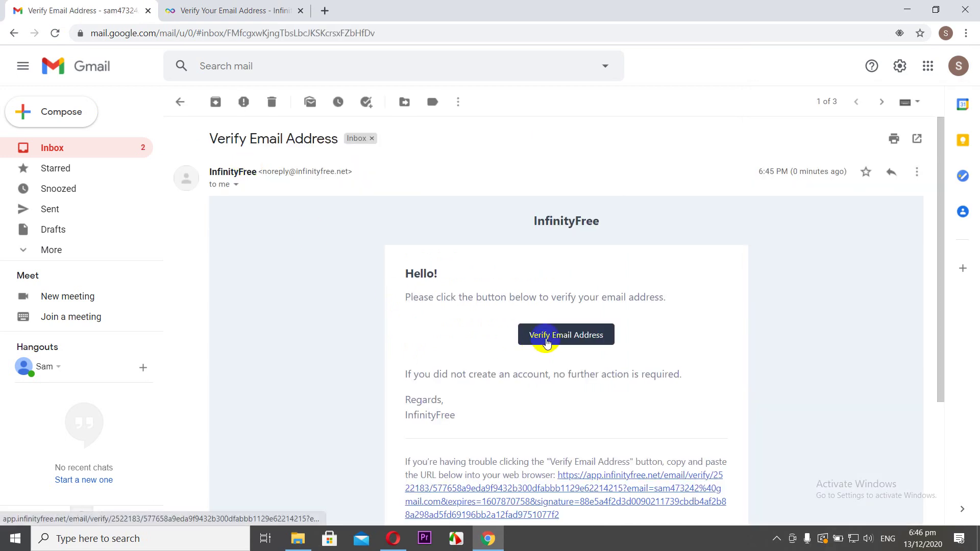
click(571, 341)
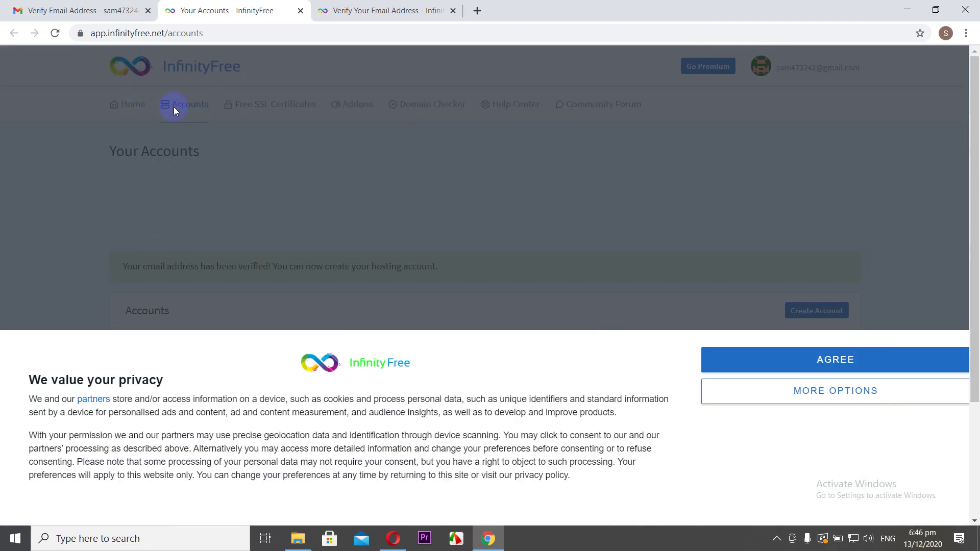
- Accept the privacy banner, then start a hosting account with subdomain wordpracticepress2020 on .epizy.com
click(834, 359)
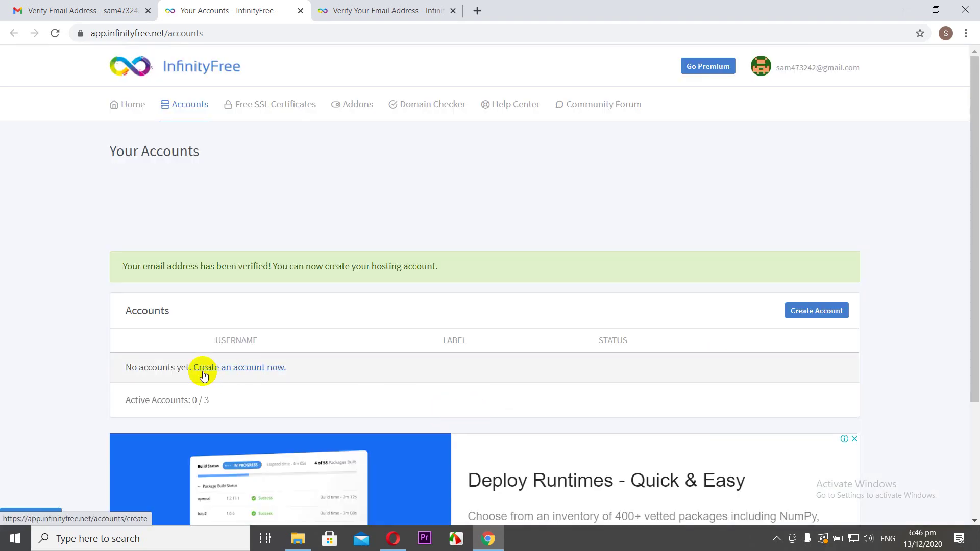
click(250, 373)
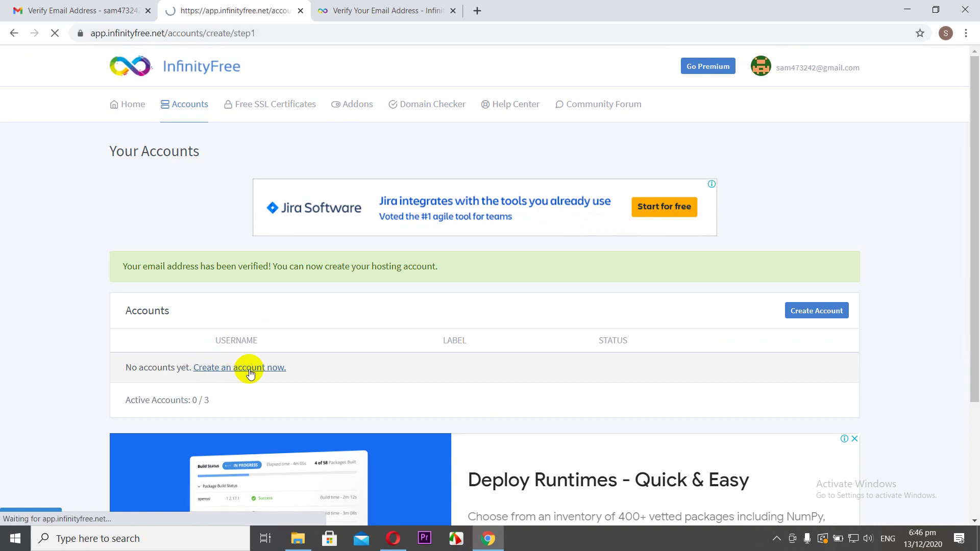
scroll(235, 353, down, 3)
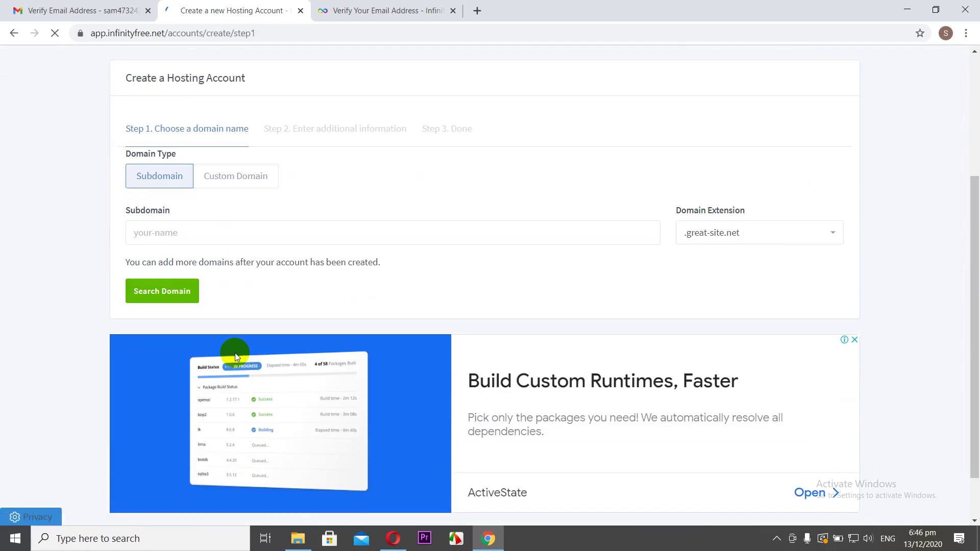
click(225, 248)
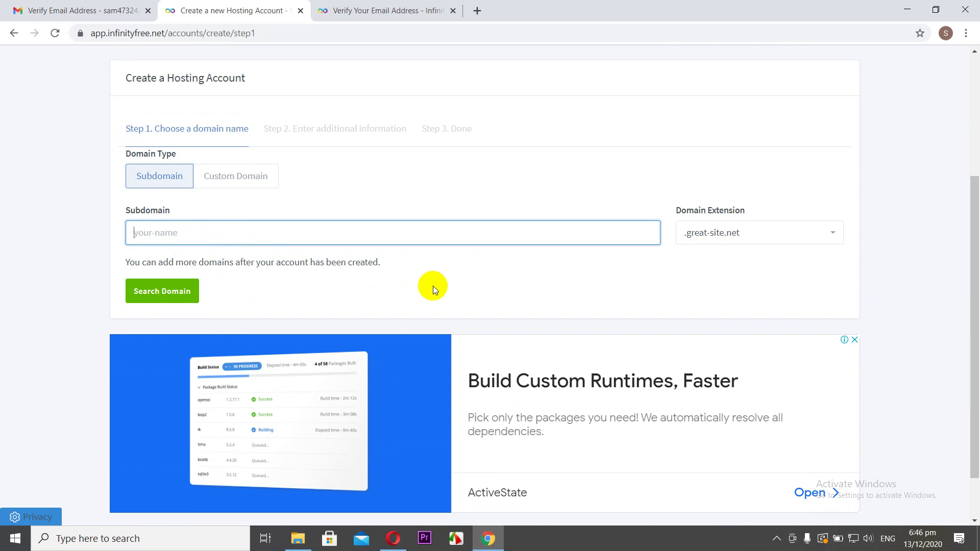
text(wordpracticepress2020)
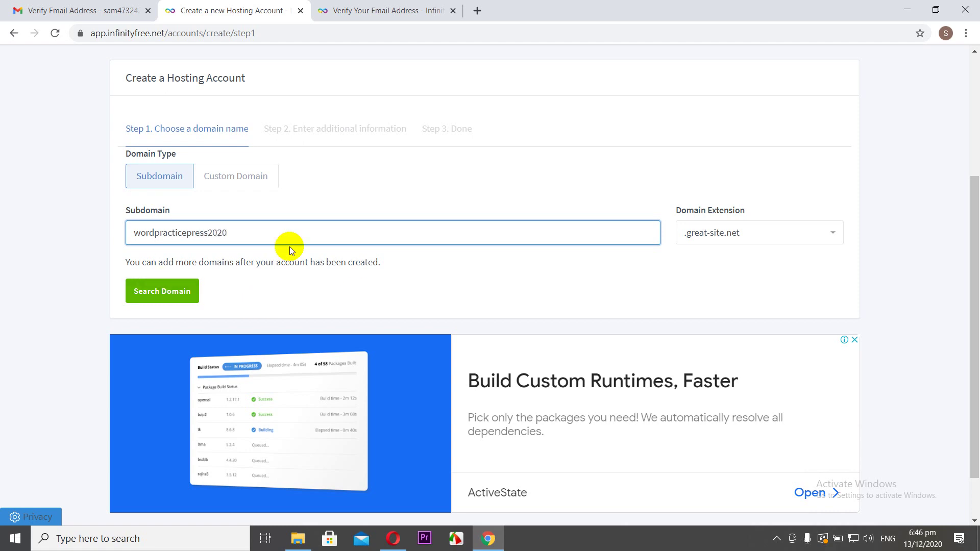
click(813, 232)
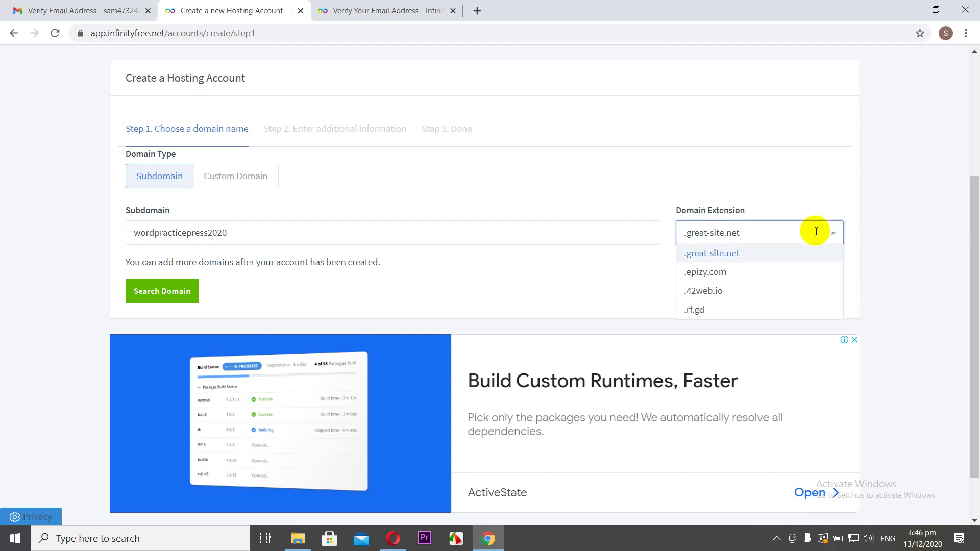
click(822, 270)
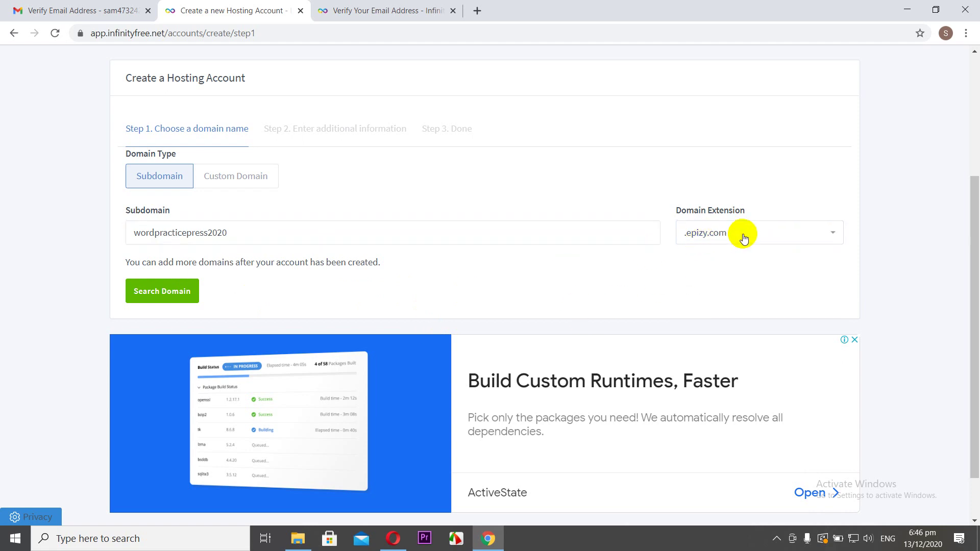
- Check wordpracticepress2020.epizy.com availability, solve the traffic-light reCAPTCHA, and create the hosting account
click(164, 295)
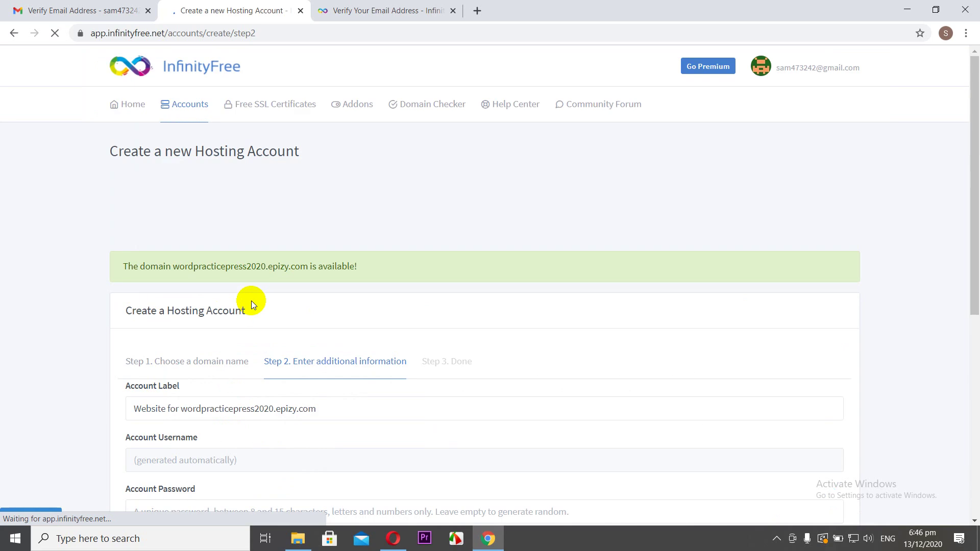
scroll(329, 283, down, 3)
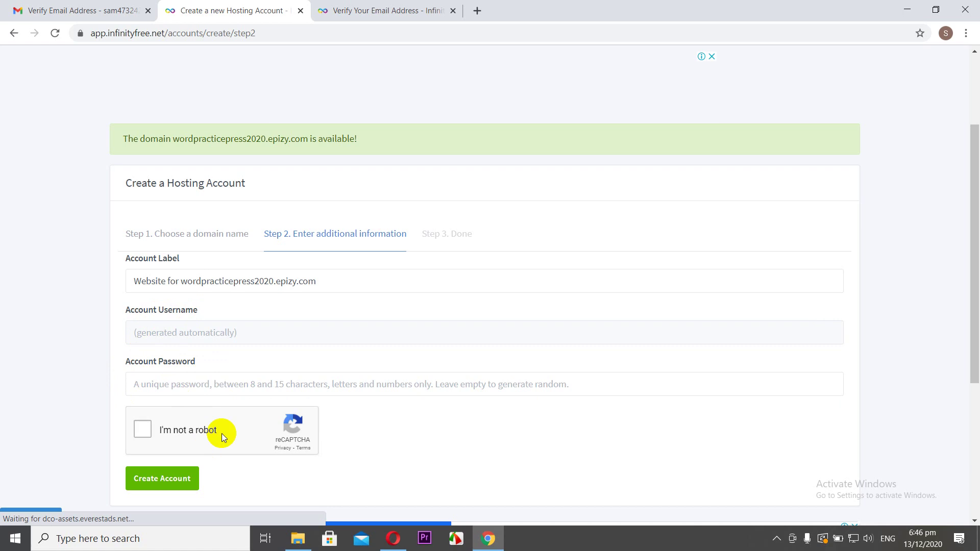
click(142, 432)
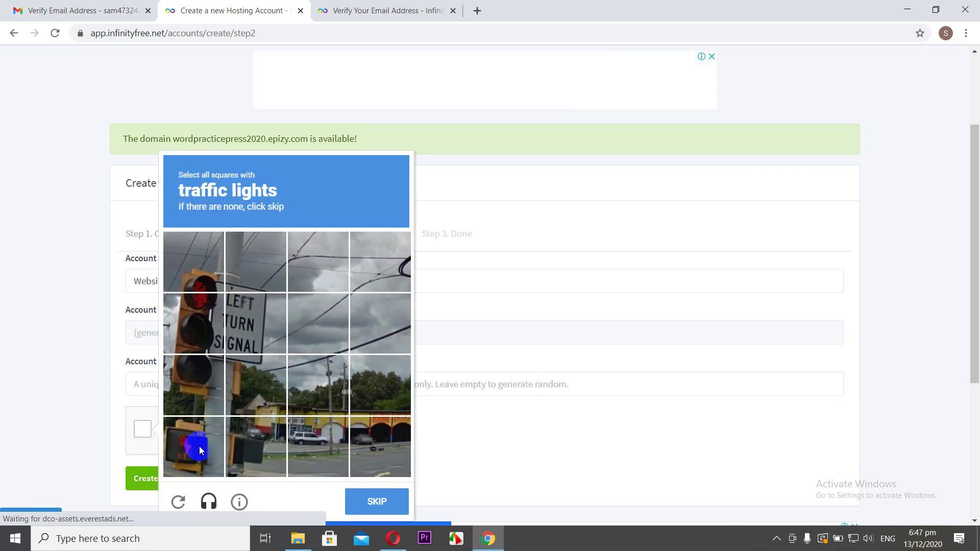
click(205, 333)
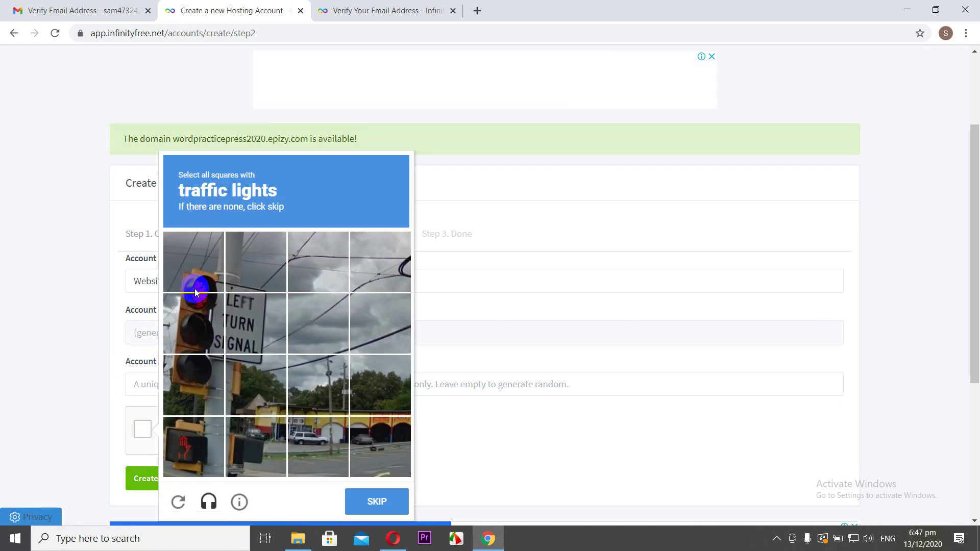
click(194, 442)
click(194, 271)
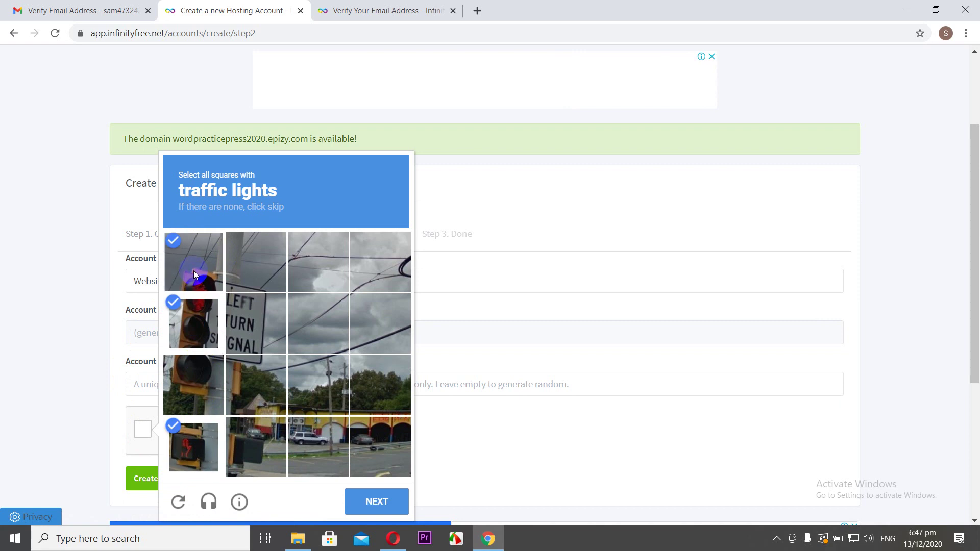
click(371, 500)
click(280, 446)
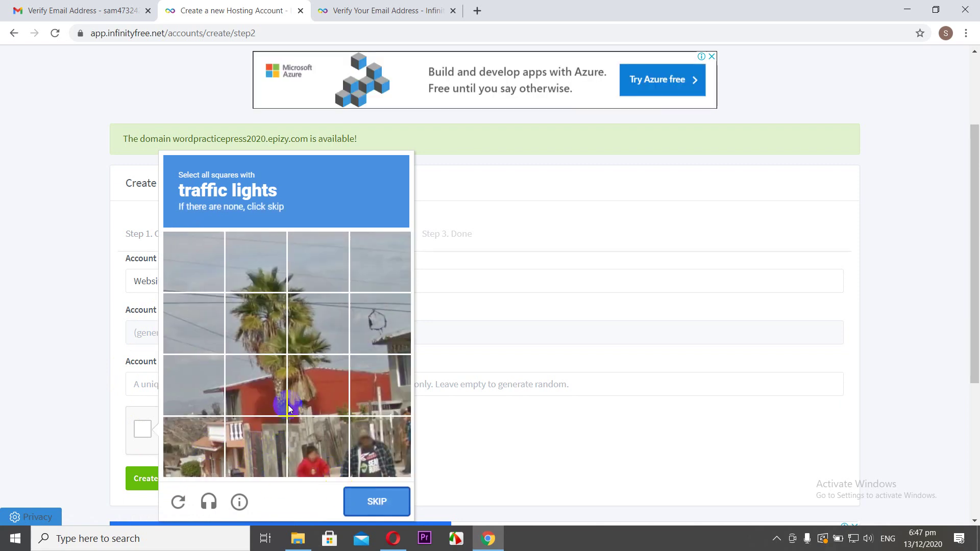
click(367, 498)
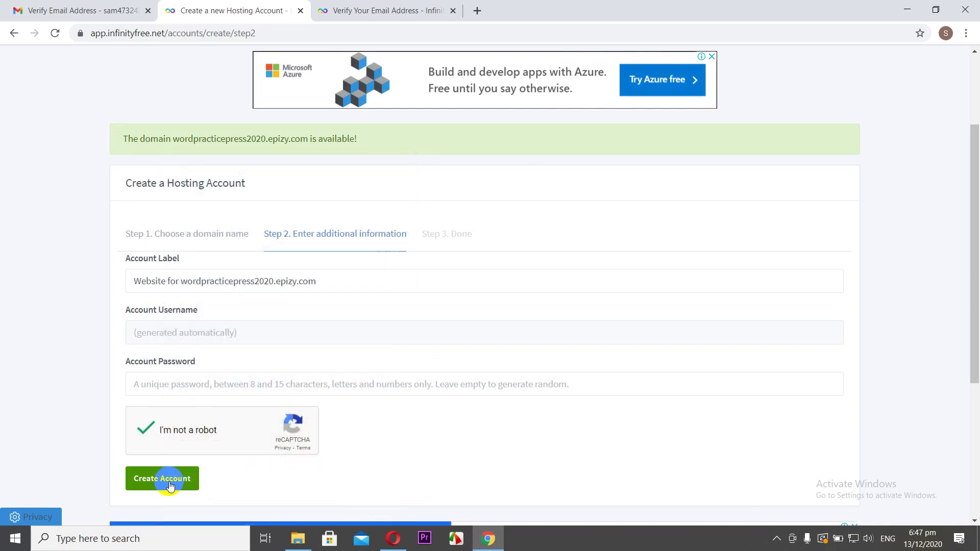
click(168, 483)
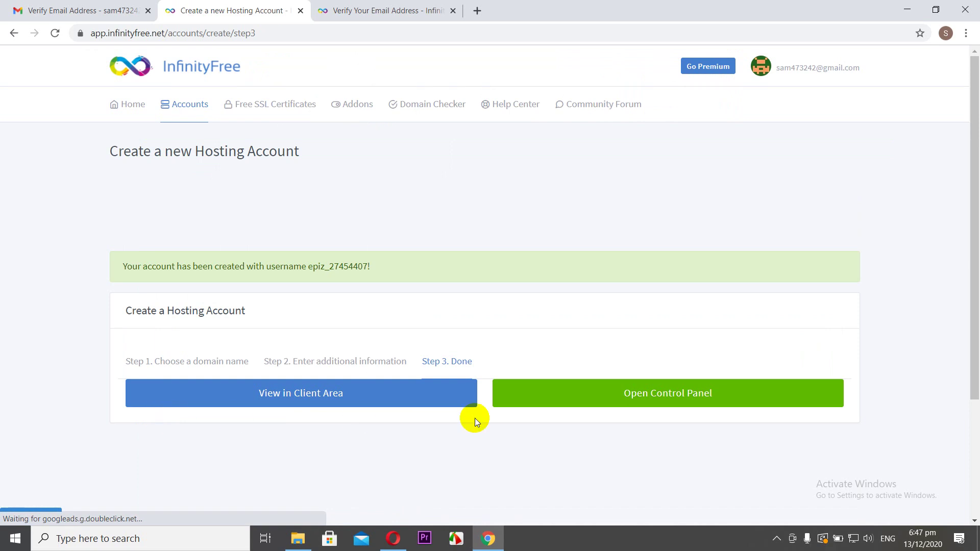
- Enter the control panel, allow service emails, and launch Softaculous Apps Installer from the Software section
click(607, 399)
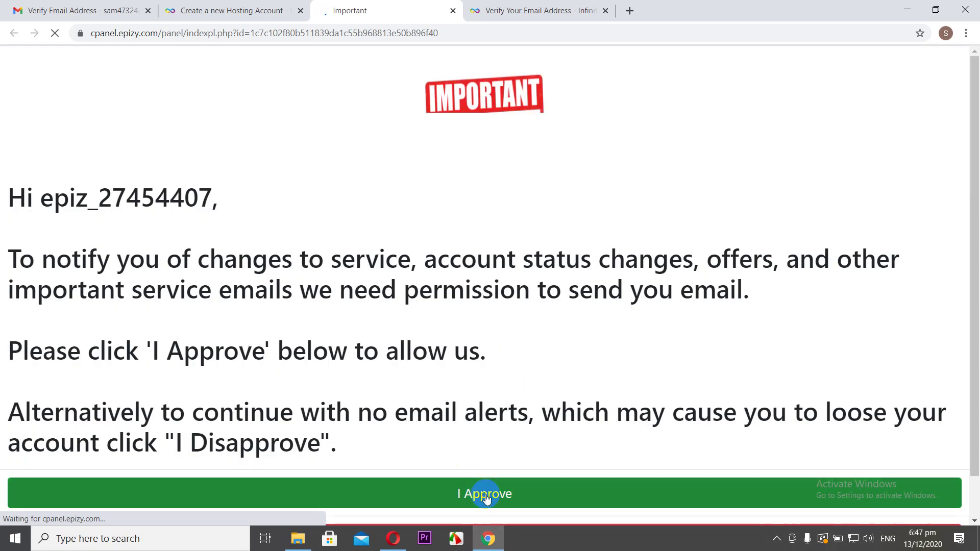
click(486, 498)
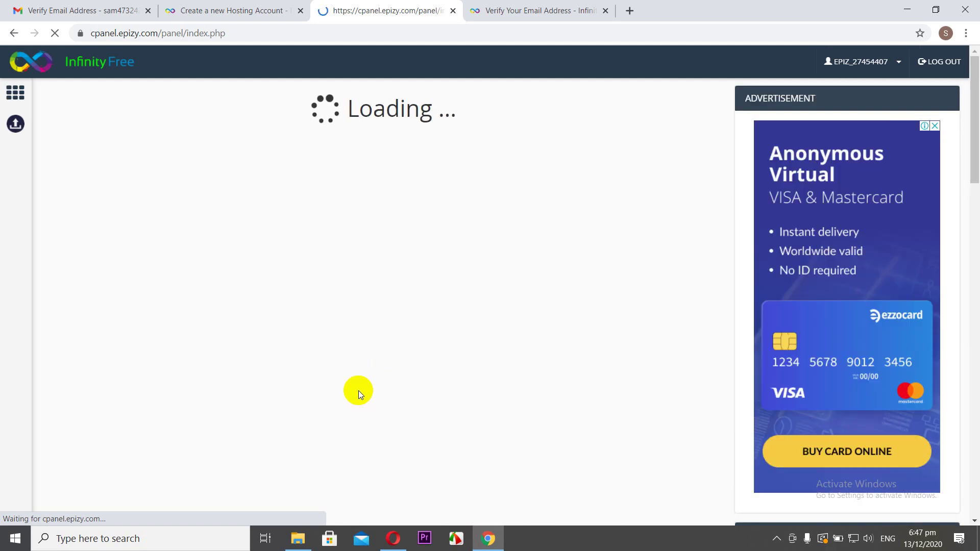
scroll(265, 326, down, 3)
scroll(265, 326, down, 4)
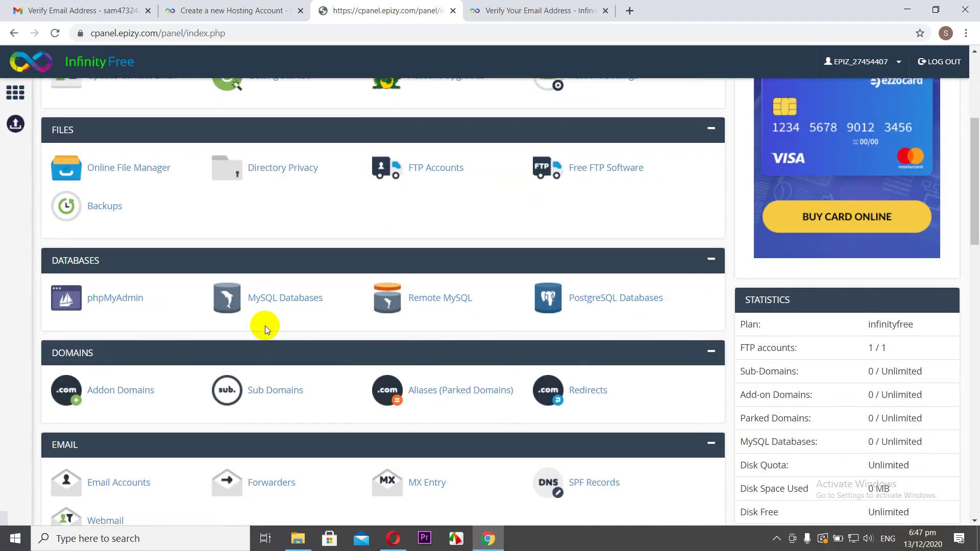
scroll(221, 357, down, 8)
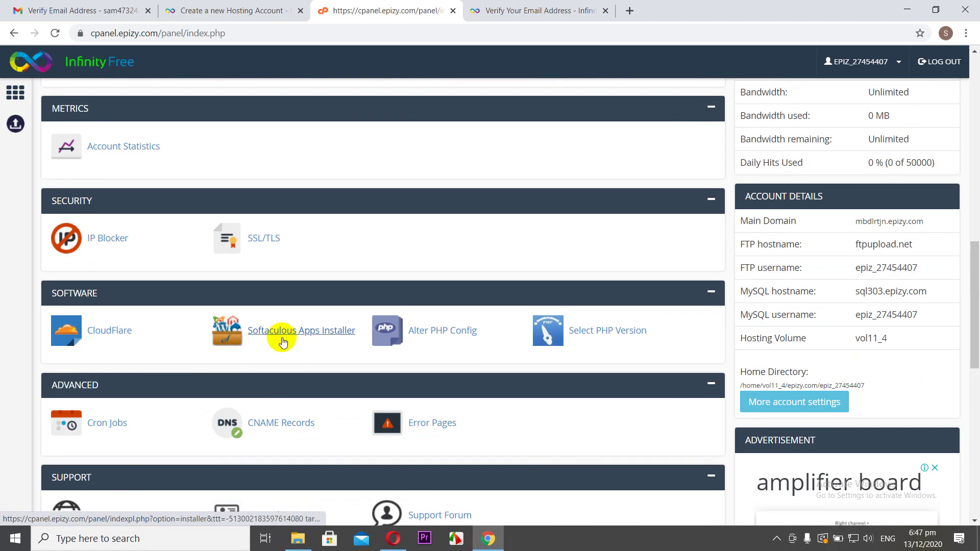
click(328, 333)
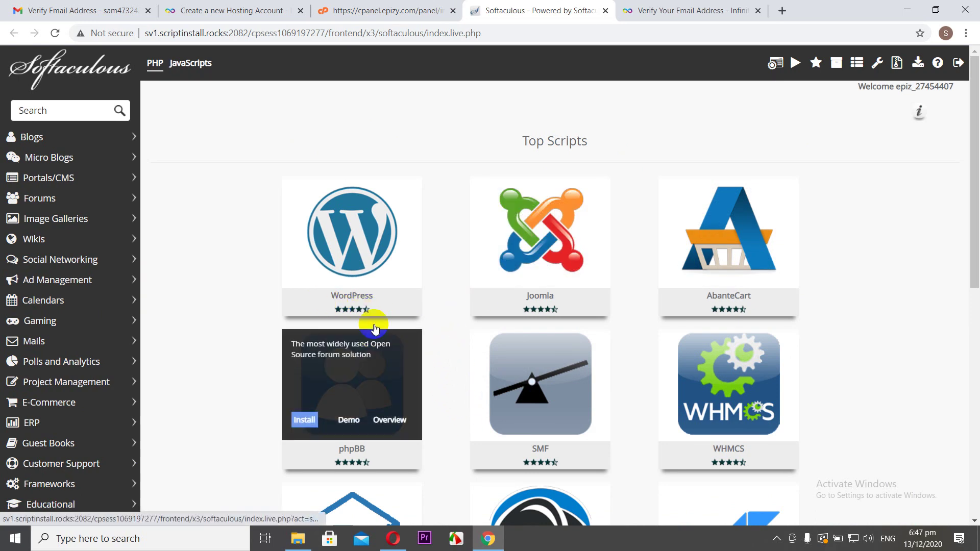
- Begin the WordPress install and replace the site name 'My Blog' with wordpracticepress2020.epizy.com
click(311, 271)
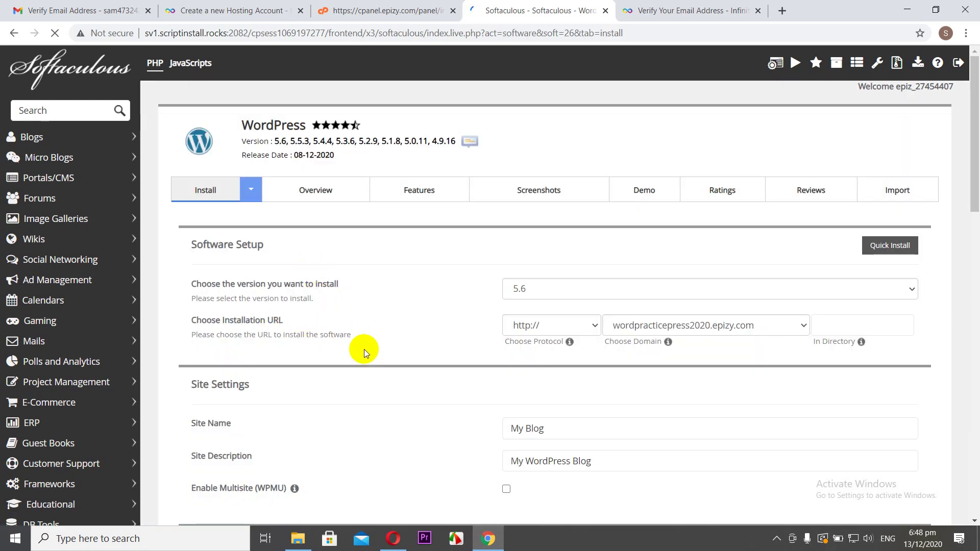
scroll(392, 357, down, 3)
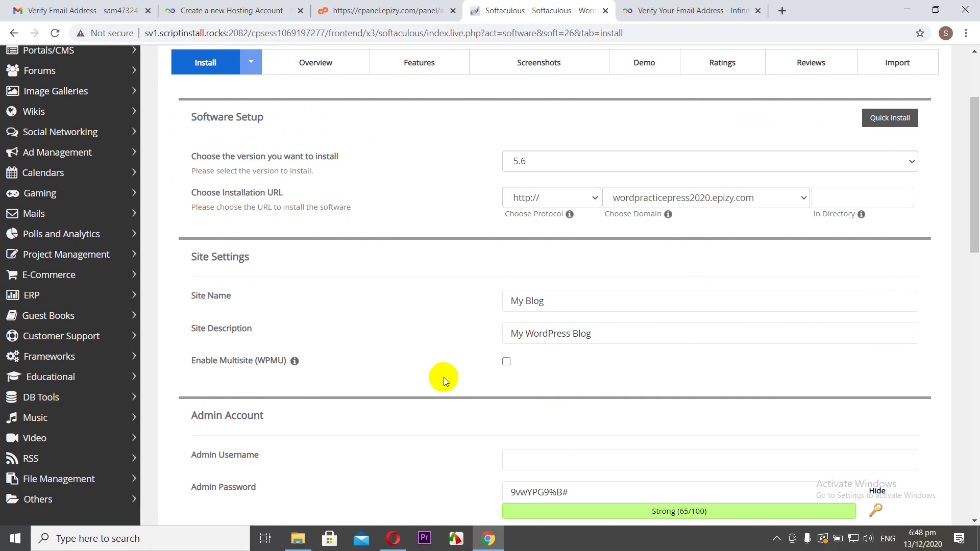
click(558, 302)
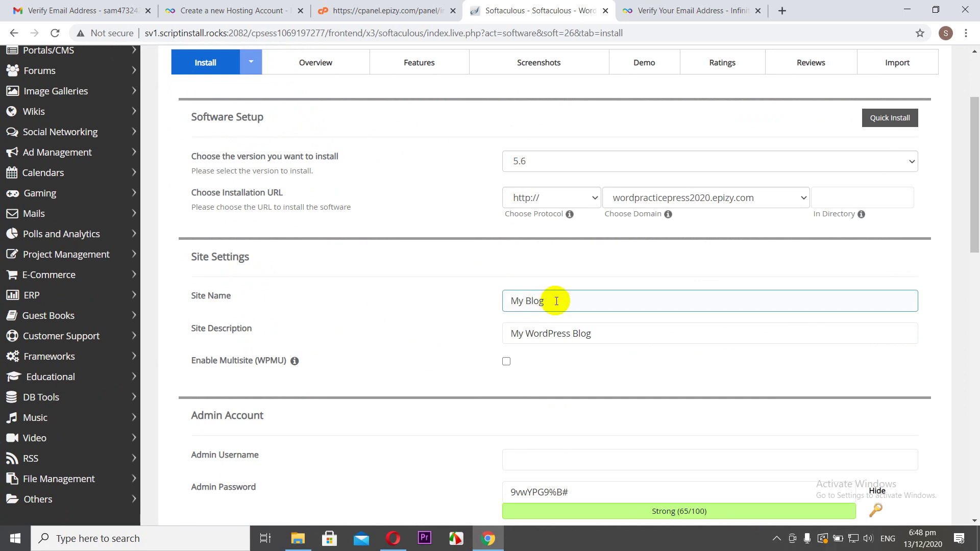
drag(604, 301, 511, 303)
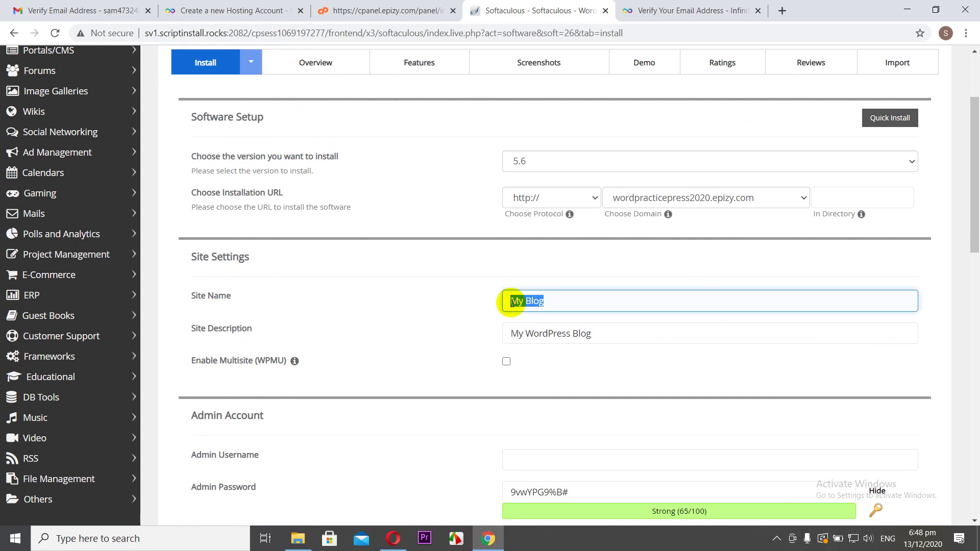
text(wprd)
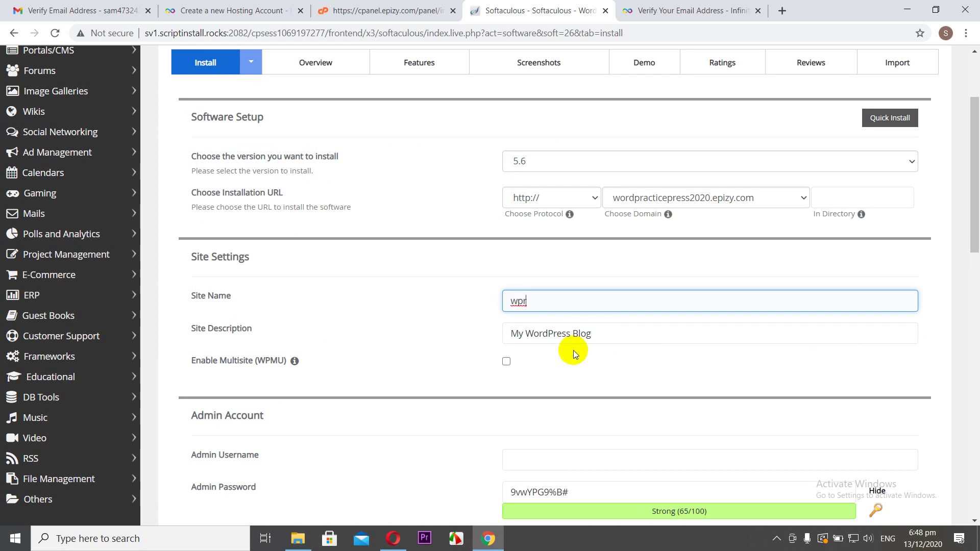
key(BackSpace)
key(BackSpace)
text(ordpracticepress2020)
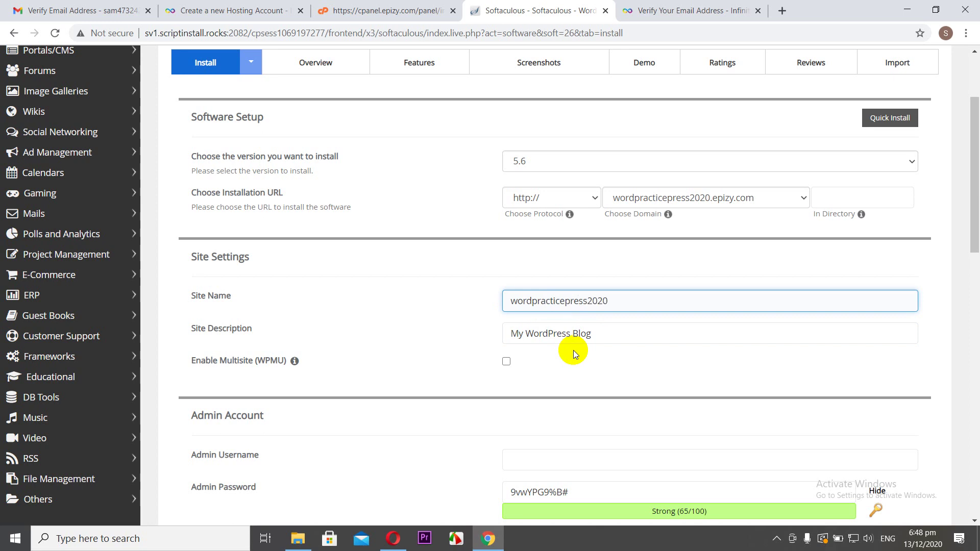
text(.epizy.com)
scroll(394, 350, down, 2)
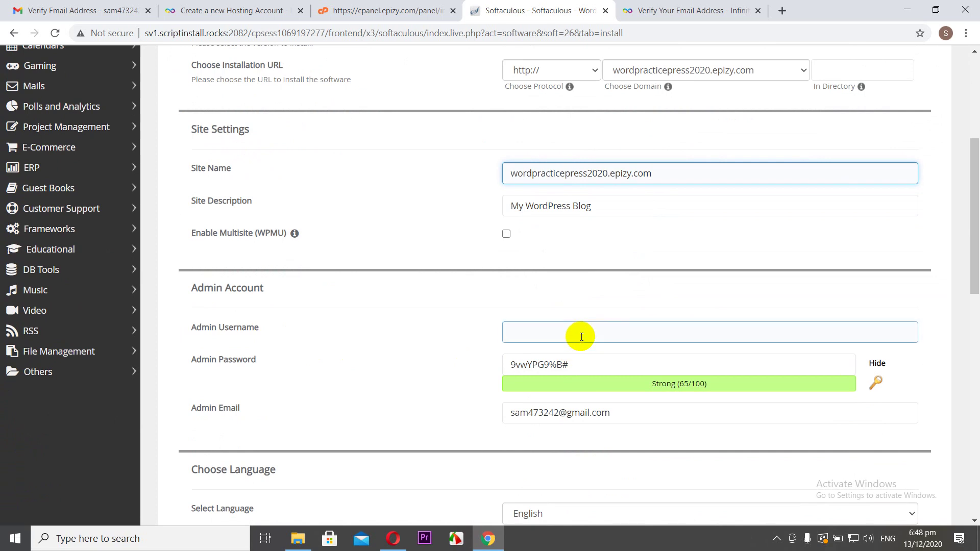
- Paste the InfinityFree account username as the admin username and type a new admin password
click(581, 335)
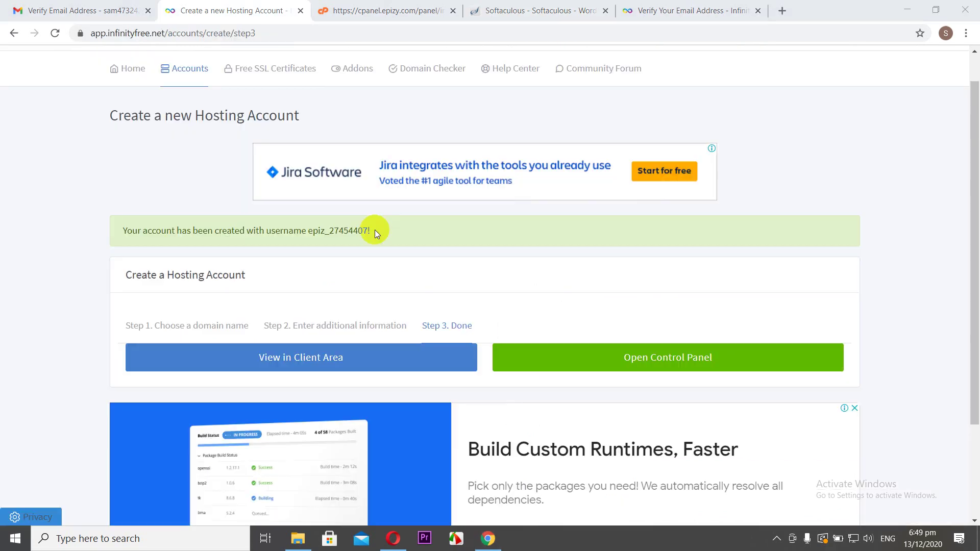
drag(373, 230, 339, 234)
click(345, 234)
drag(367, 232, 313, 233)
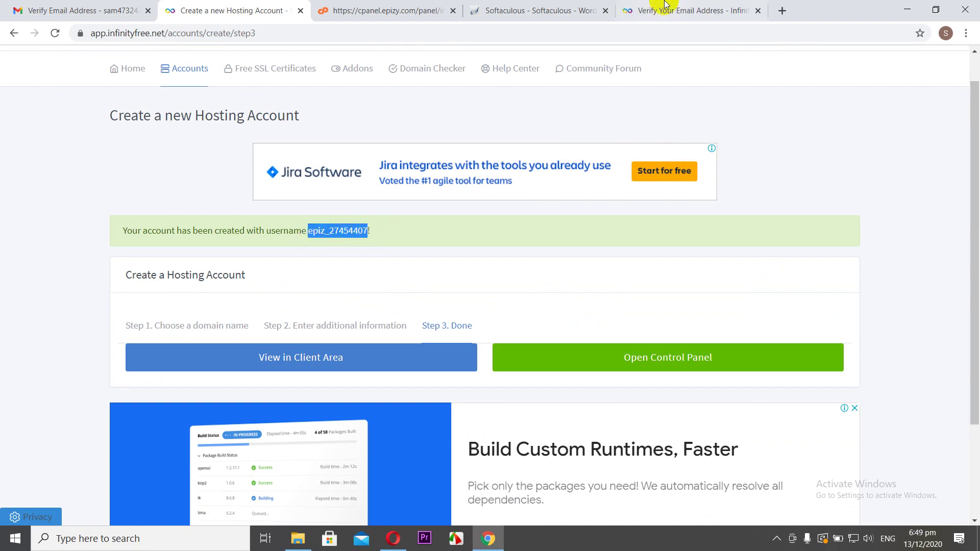
click(533, 10)
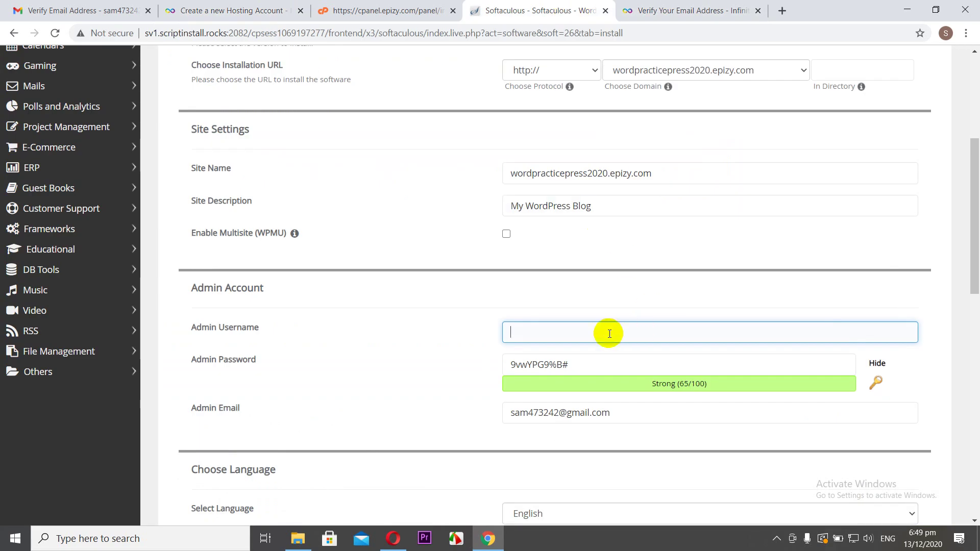
text(epiz_27454407)
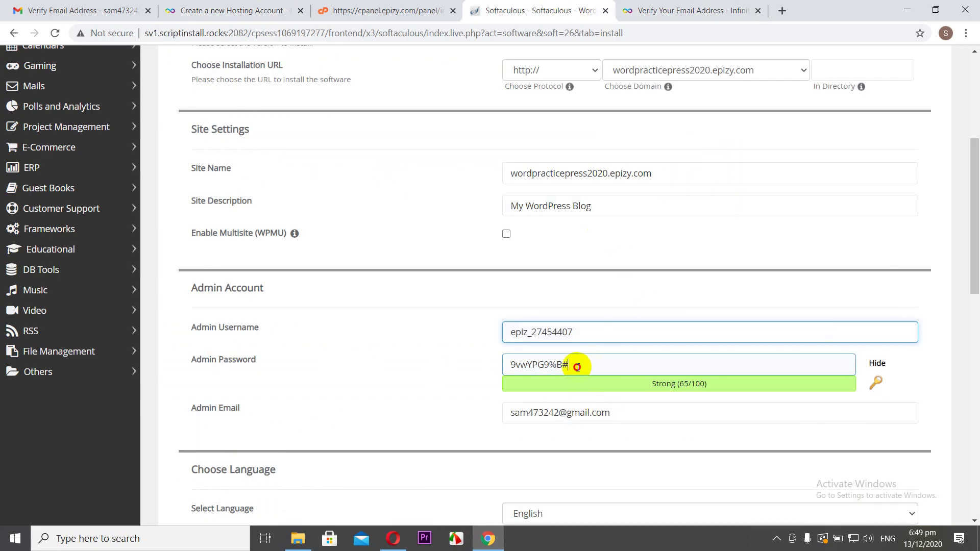
drag(580, 366, 481, 366)
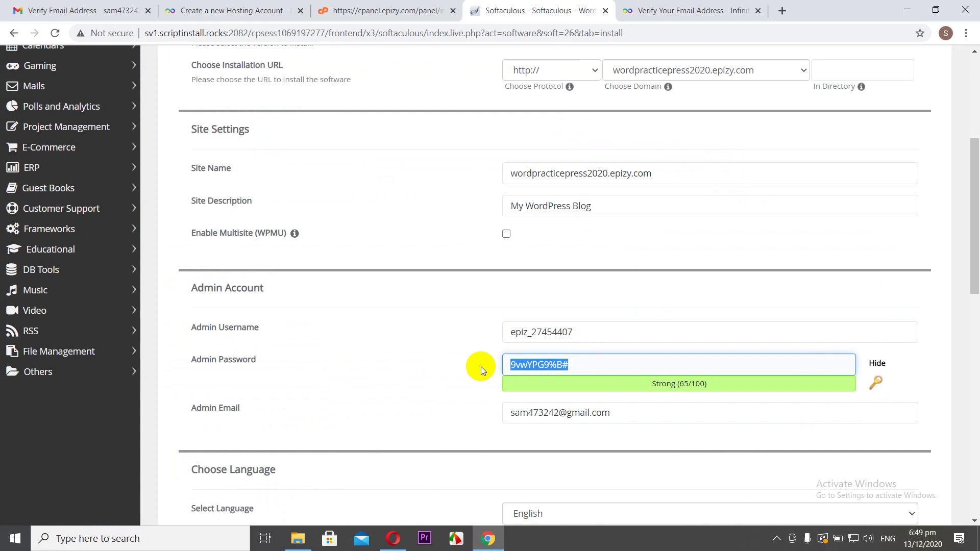
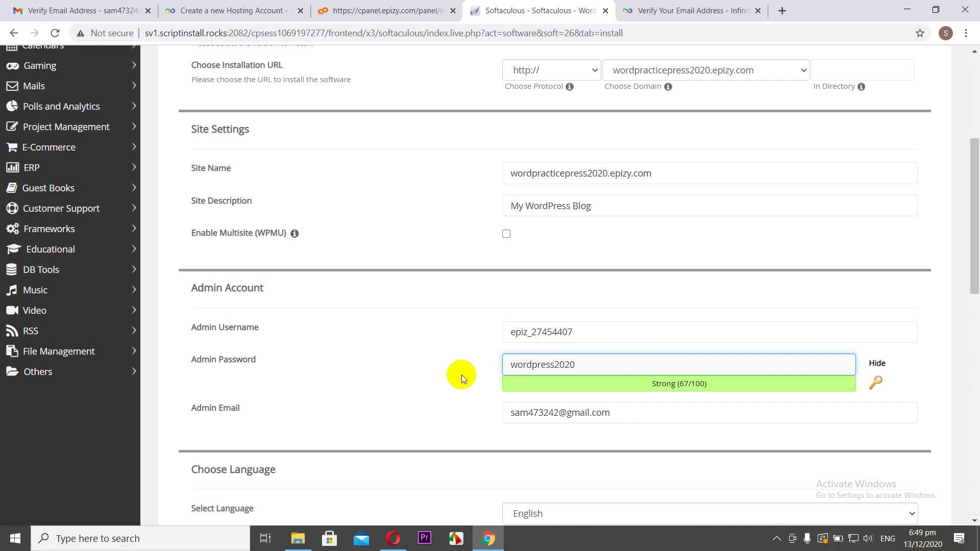
- Include the Classic Editor plugin and run the WordPress installation
scroll(341, 350, down, 6)
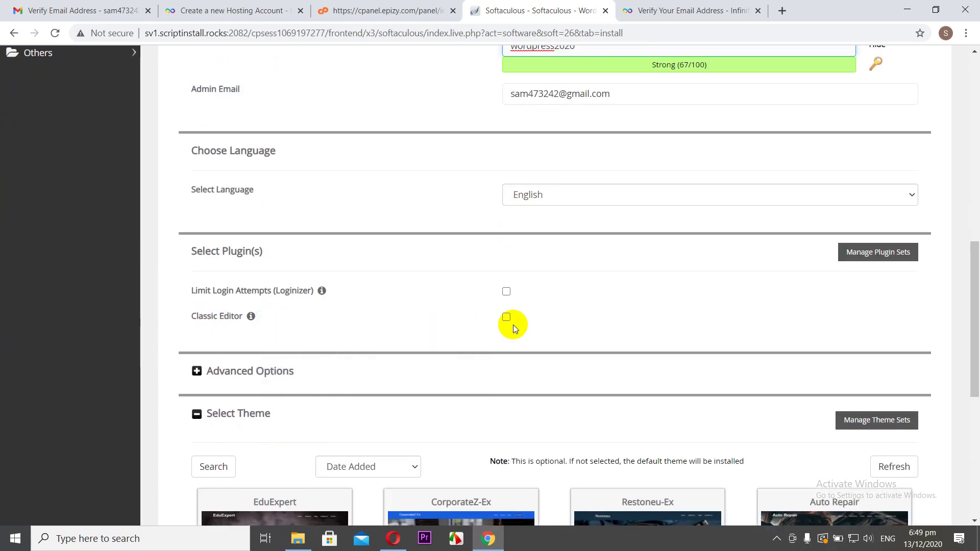
click(506, 318)
scroll(456, 368, down, 5)
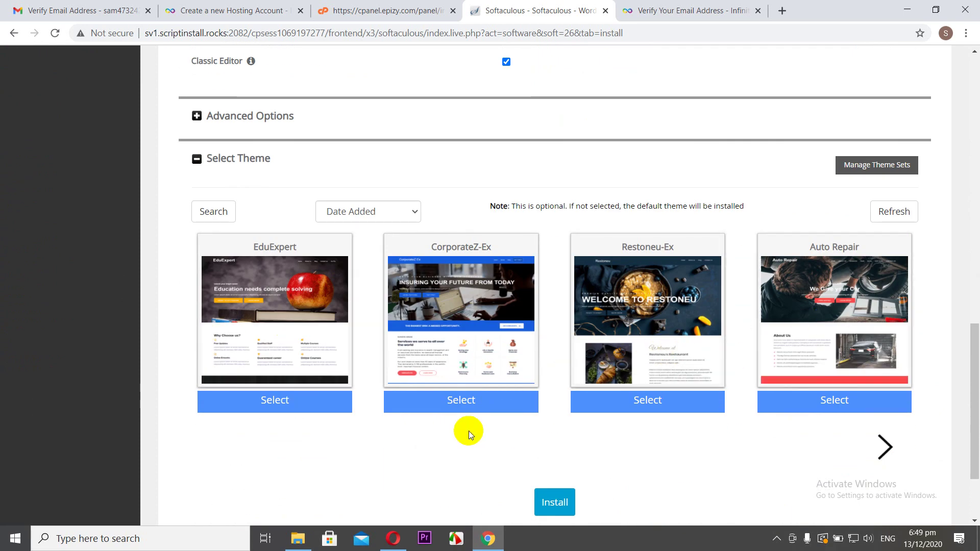
scroll(473, 430, down, 2)
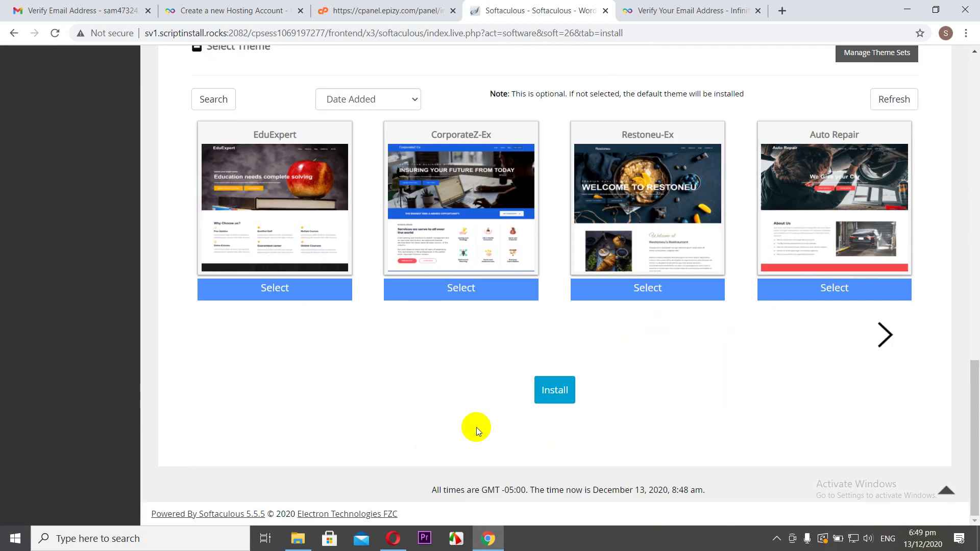
click(556, 389)
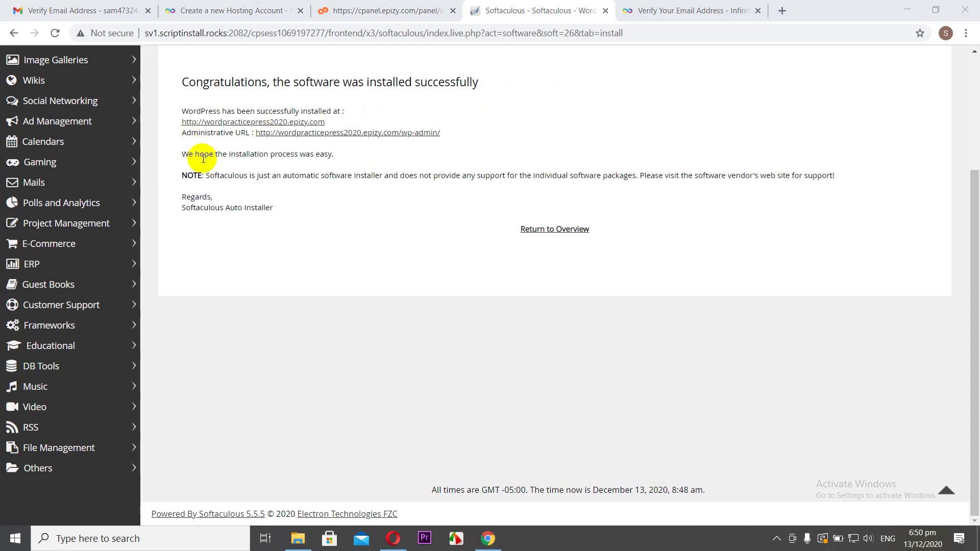
- View wordpracticepress2020.epizy.com with its Hello world! post in a new tab, then return to Softaculous
right_click(238, 123)
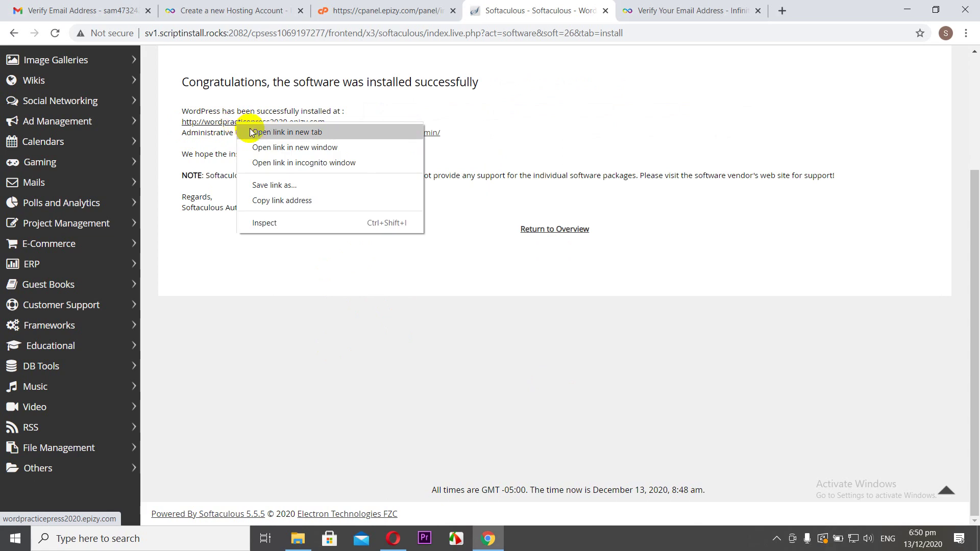
click(253, 132)
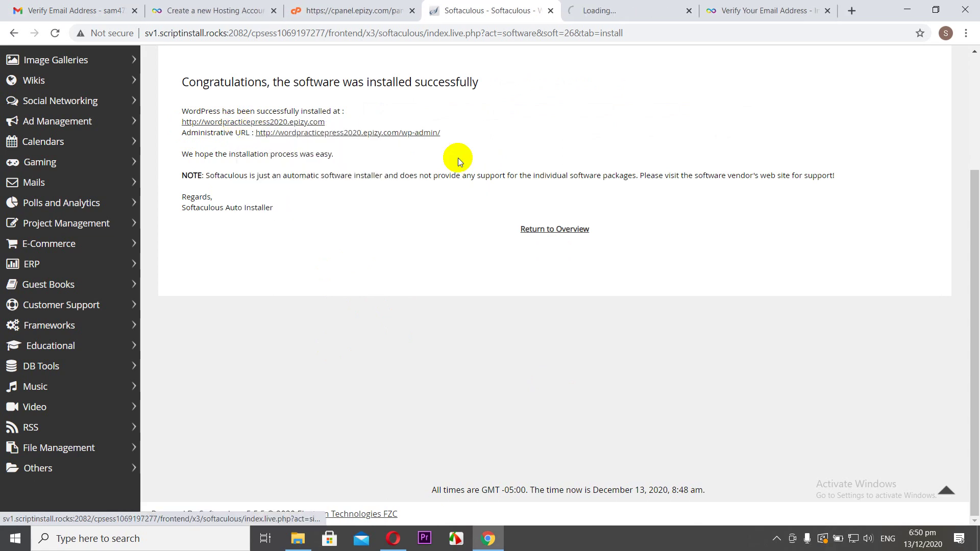
click(605, 12)
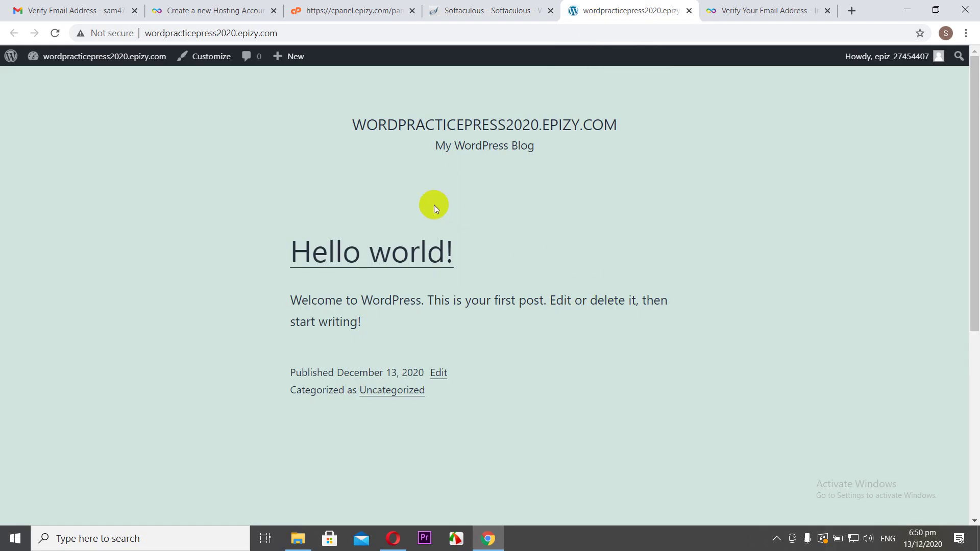
scroll(434, 204, down, 5)
scroll(434, 205, up, 5)
click(486, 13)
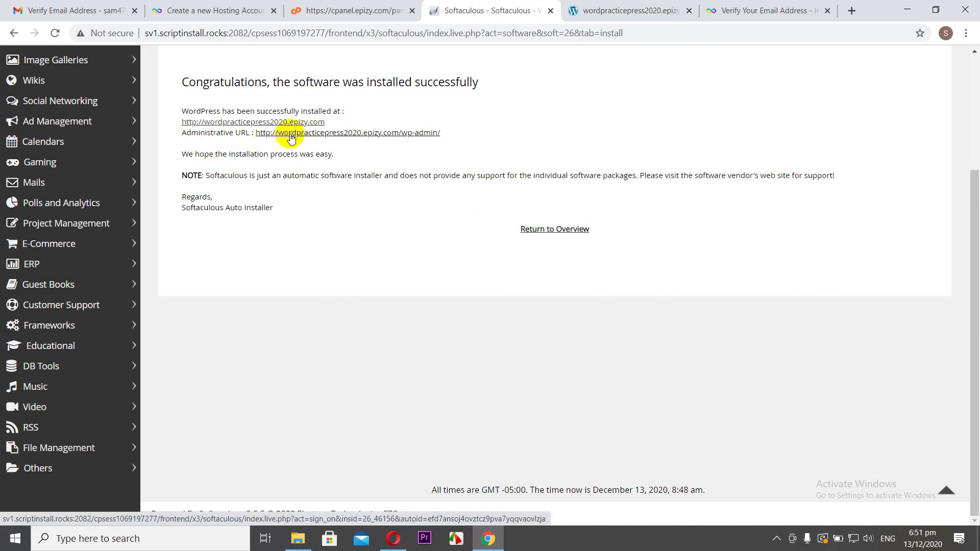
- Open the Administrative URL wordpracticepress2020.epizy.com/wp-admin in a new tab and switch to it
right_click(292, 138)
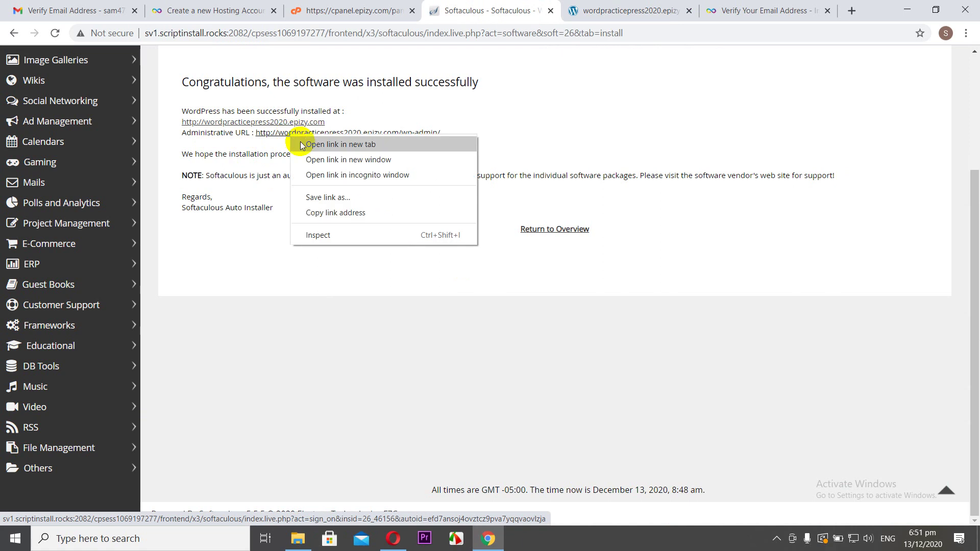
click(341, 144)
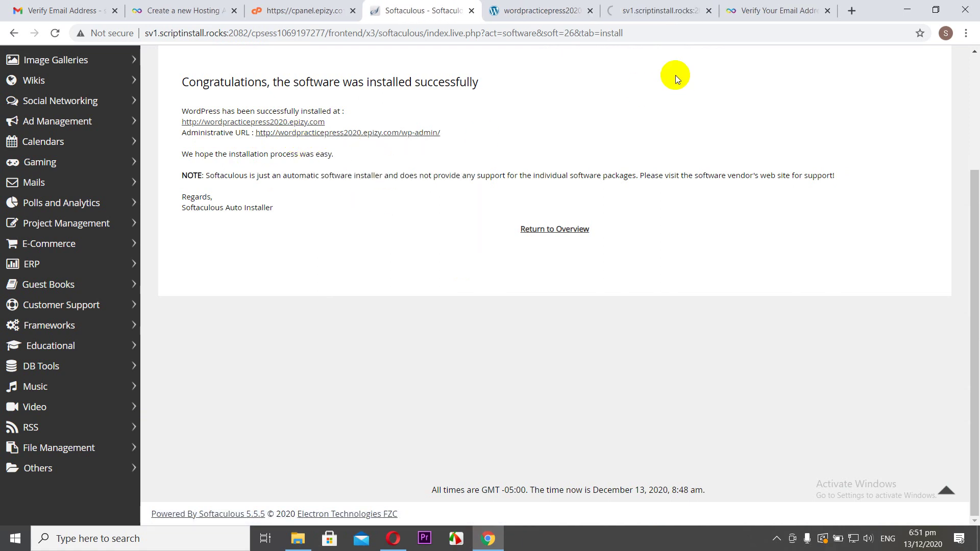
click(645, 14)
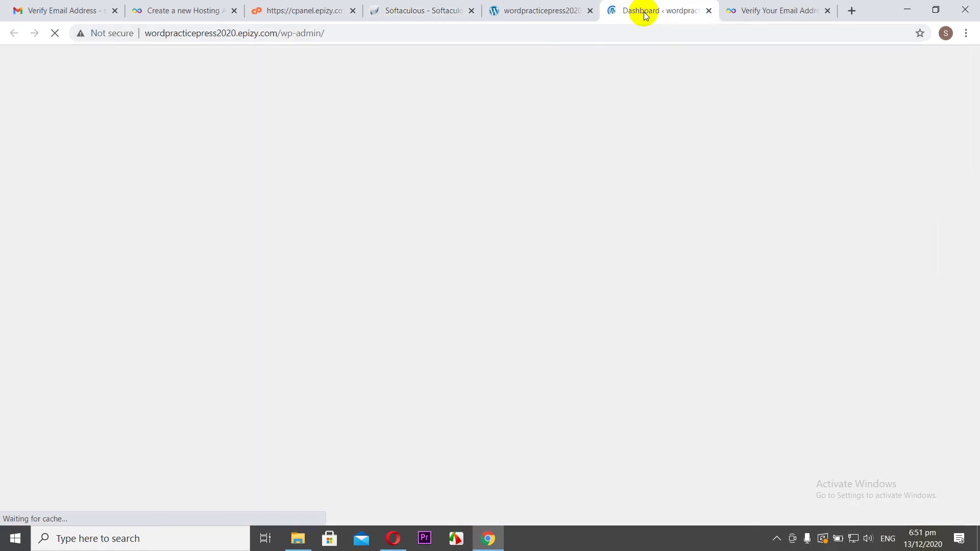